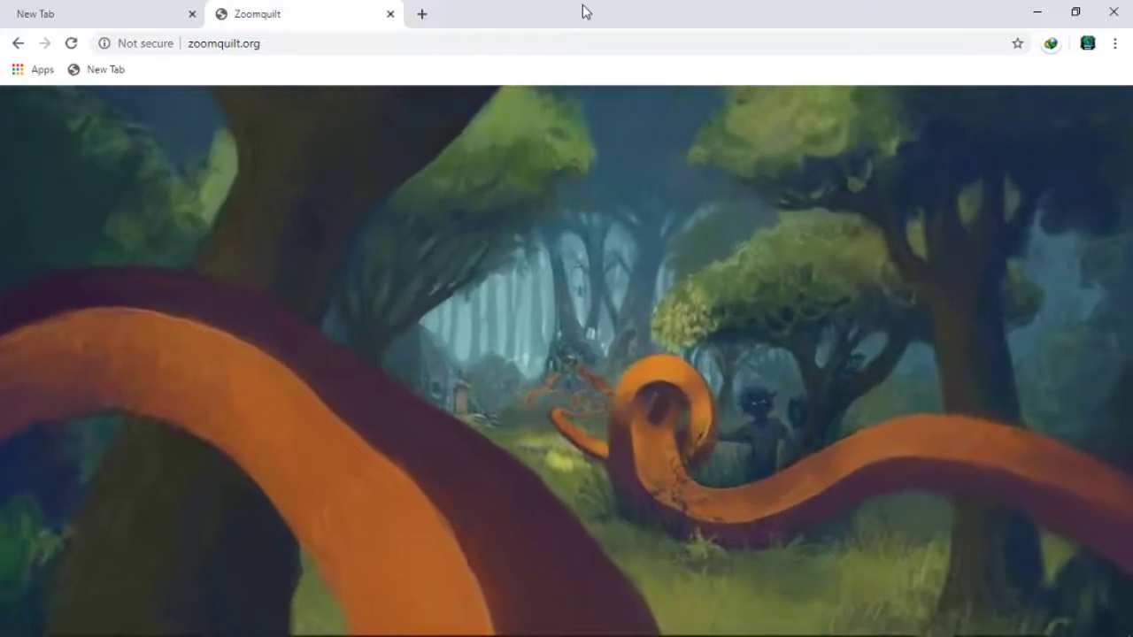
- Switch from the Zoomquilt tab back to the New Tab page showing Google's home page
key("ctrl+Page_Up")
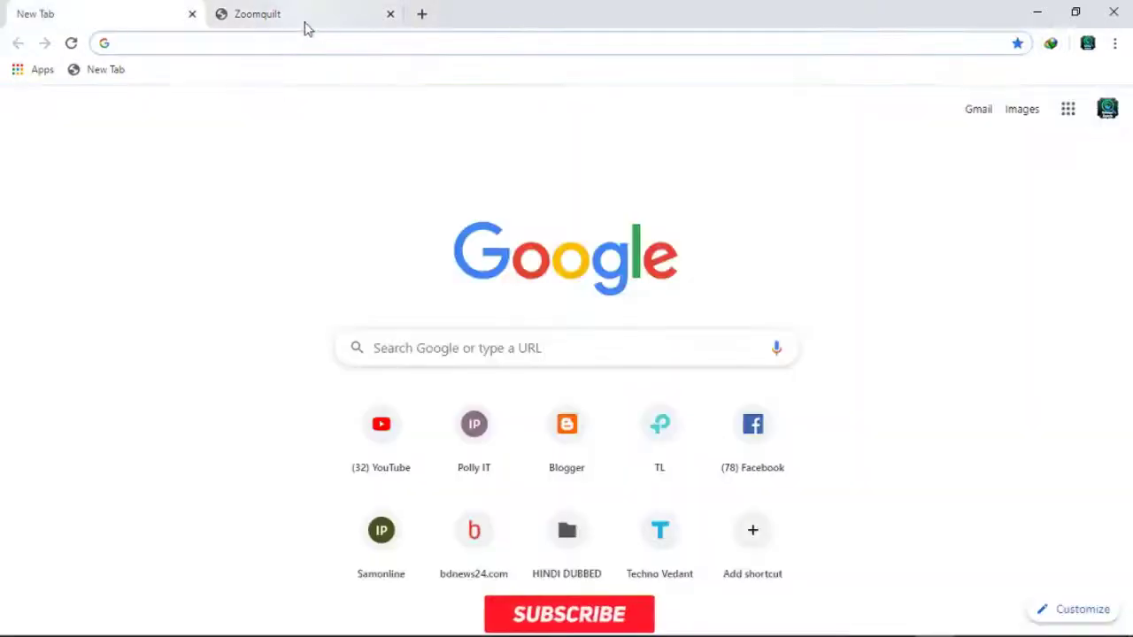
- Close the Zoomquilt tab, search 'gmail sign up', and open the Create your Google Account result
left_click(390, 13)
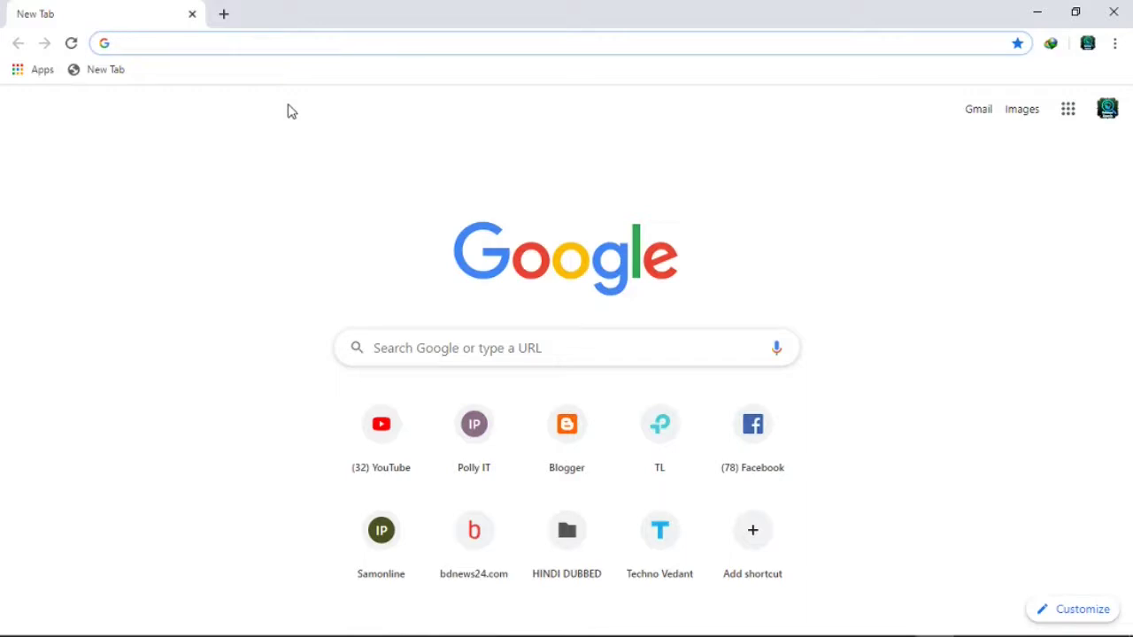
type("gmail")
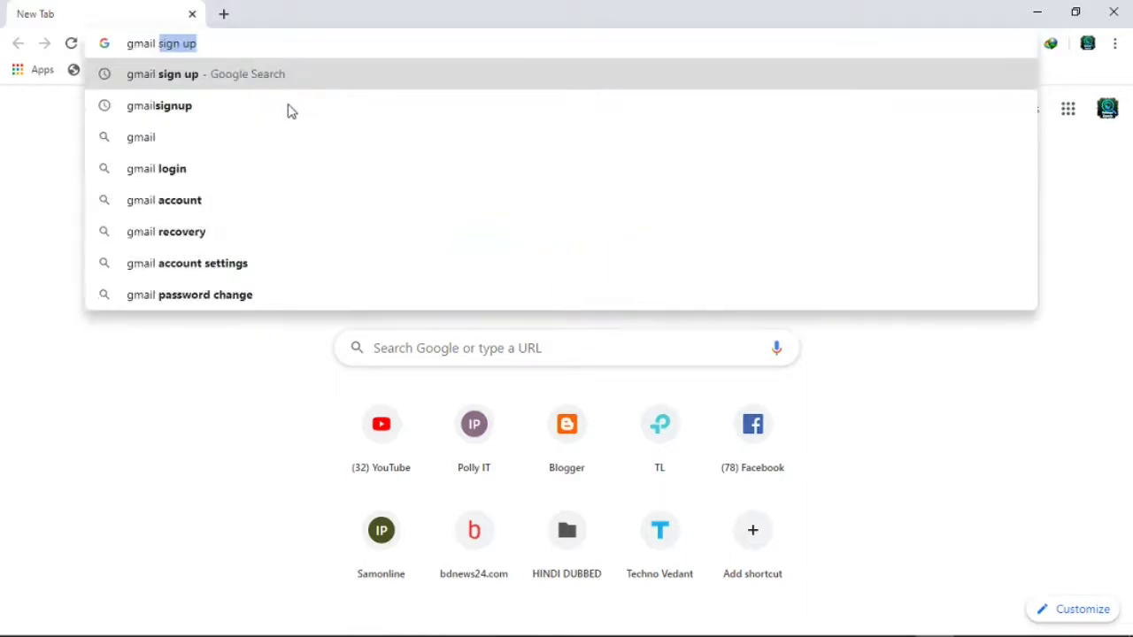
key("Return")
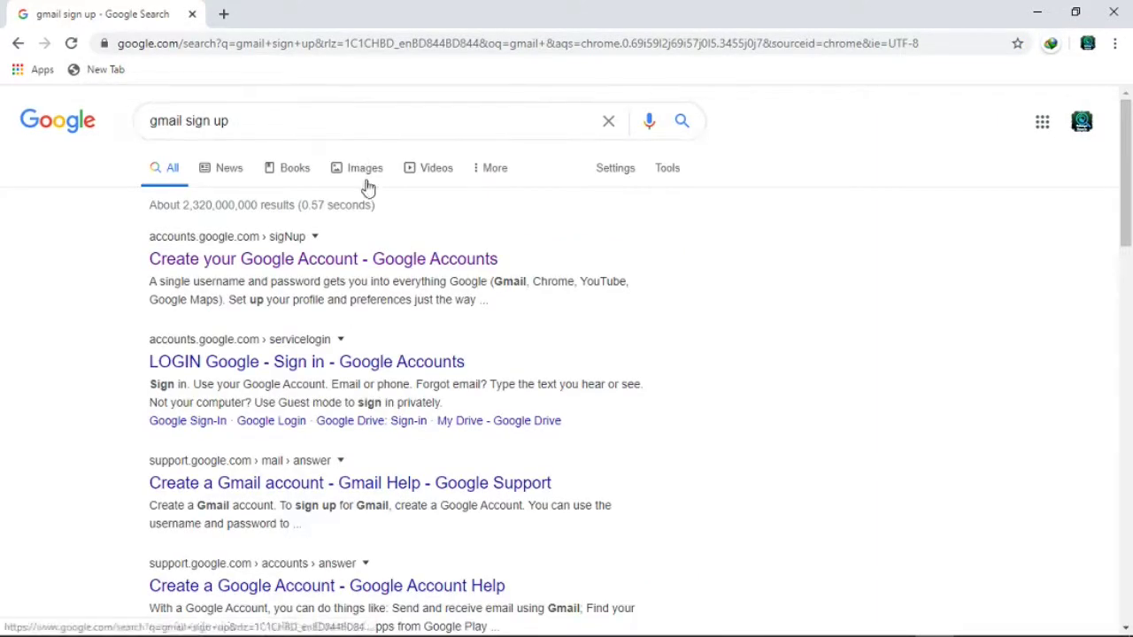
left_click(266, 259)
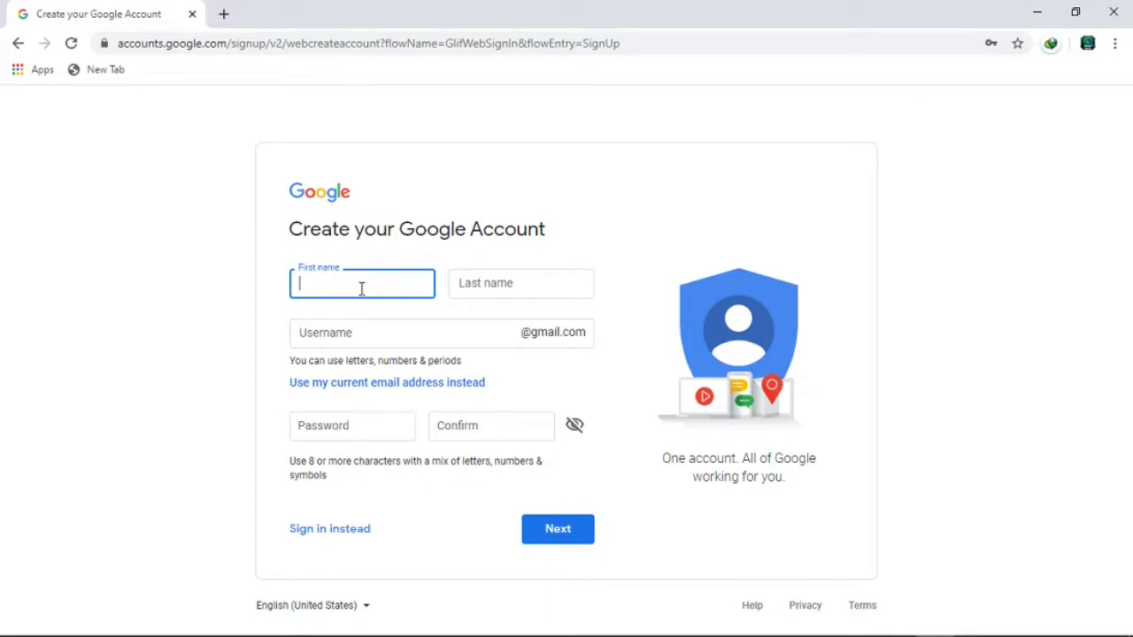
- Enter the user's first name and last name in the sign-up form
left_click(509, 285)
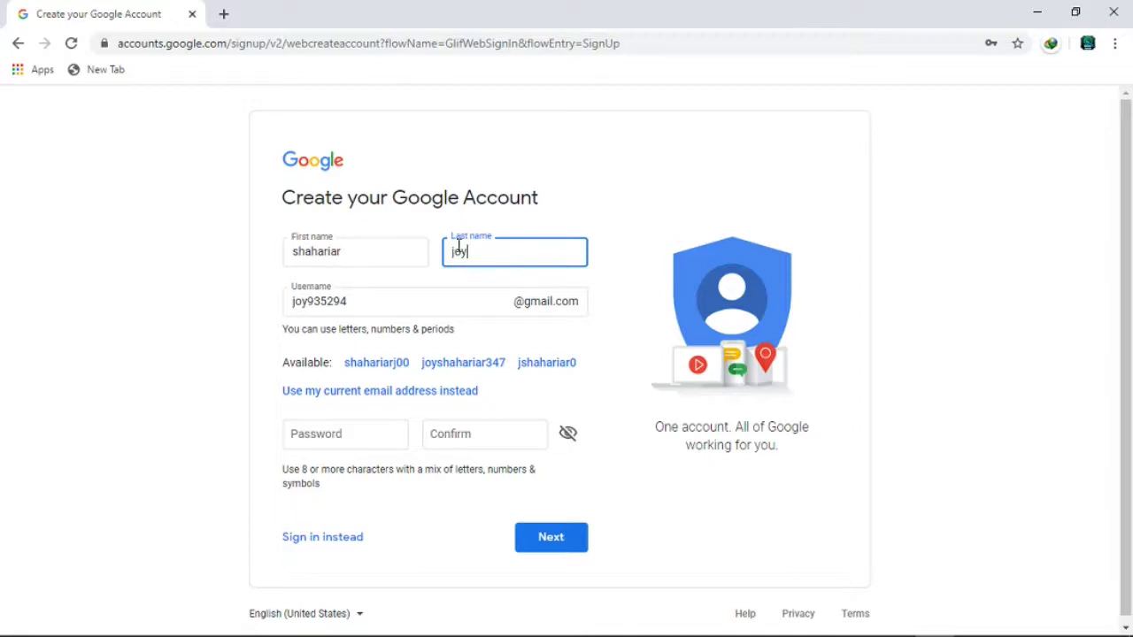
- Replace the suggested username with a custom one: the first name followed by 0198
scroll(378, 259, "down", 1)
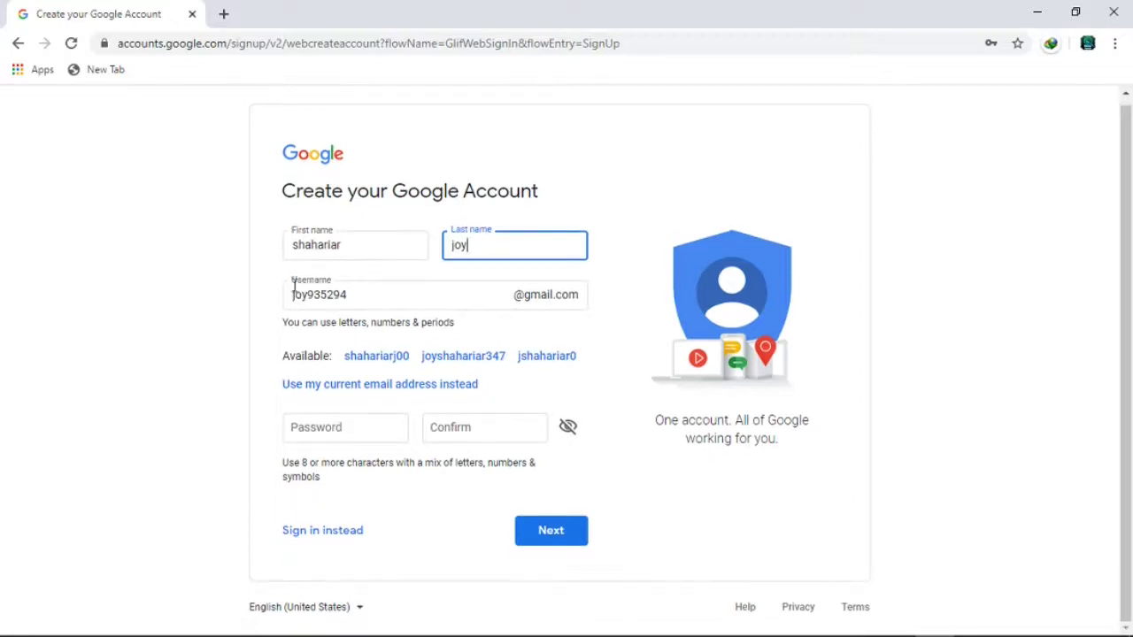
left_click(368, 300)
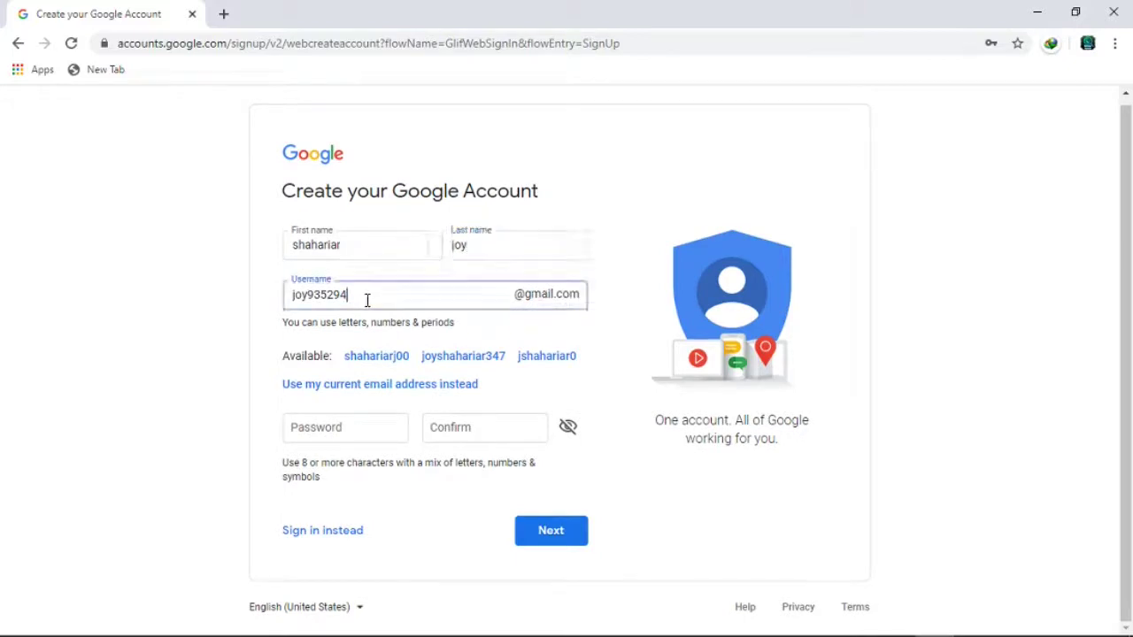
left_click_drag(366, 301, 294, 303)
left_click(294, 303)
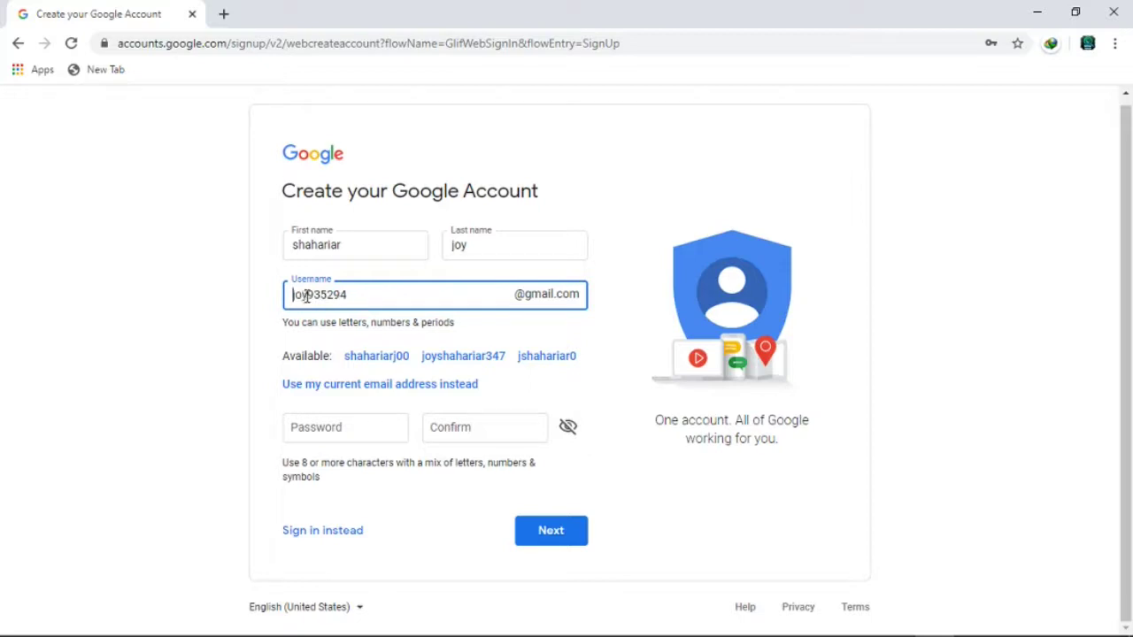
left_click_drag(307, 297, 374, 301)
left_click(377, 301)
left_click(304, 281)
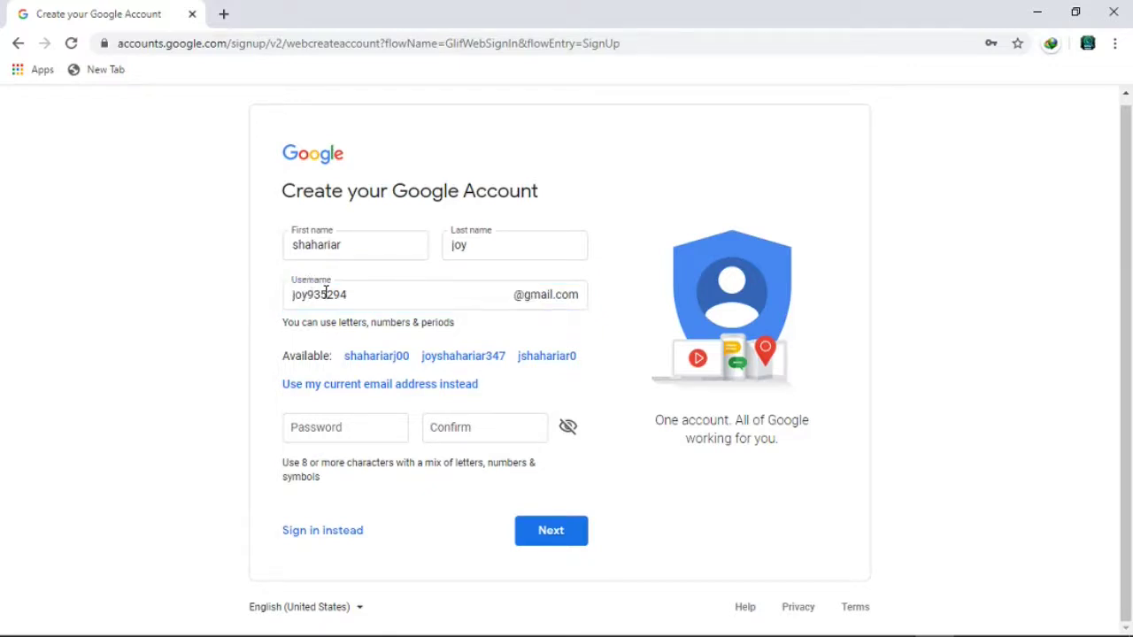
double_click(306, 299)
left_click(345, 295)
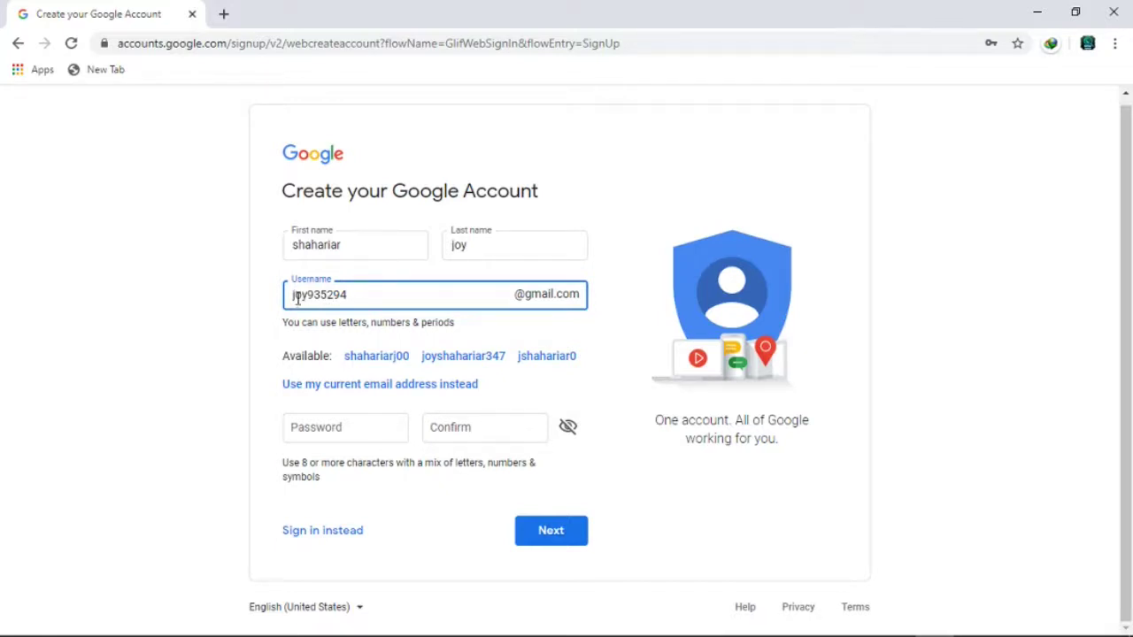
left_click_drag(298, 298, 380, 301)
left_click(392, 302)
left_click_drag(362, 299, 286, 298)
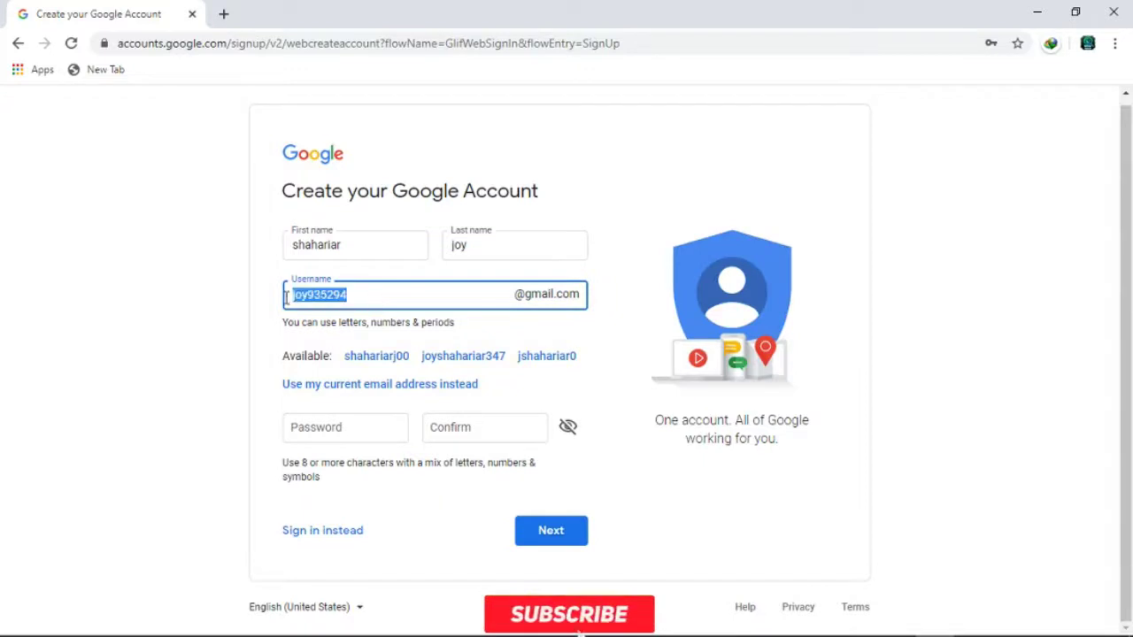
key("BackSpace")
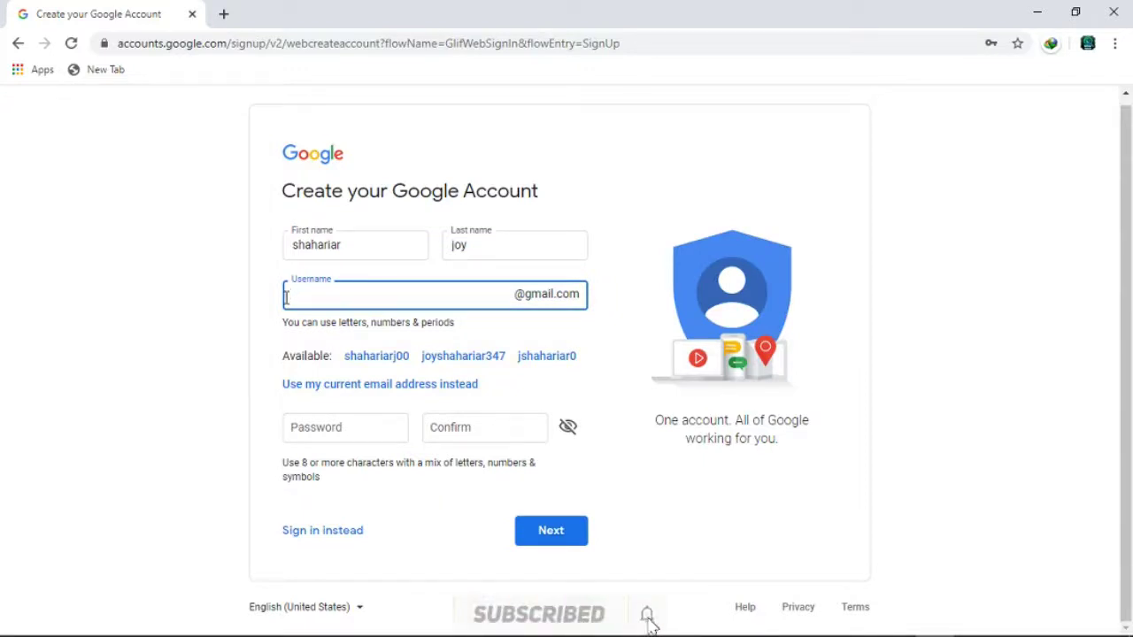
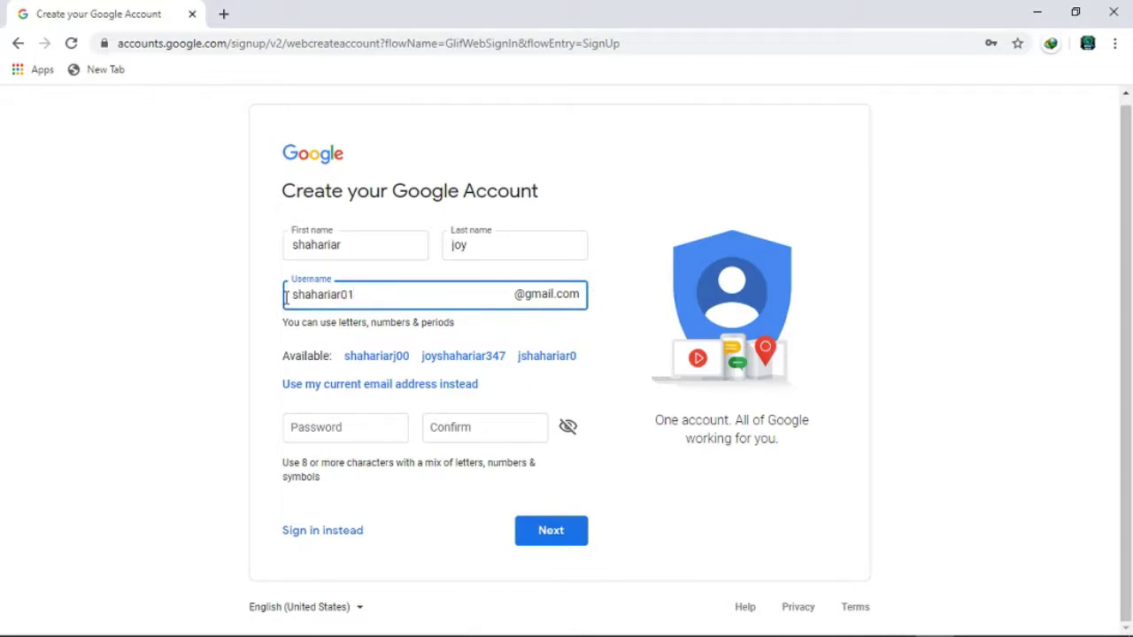
- Submit the name and username, then type the password and paste it into Confirm
left_click(554, 537)
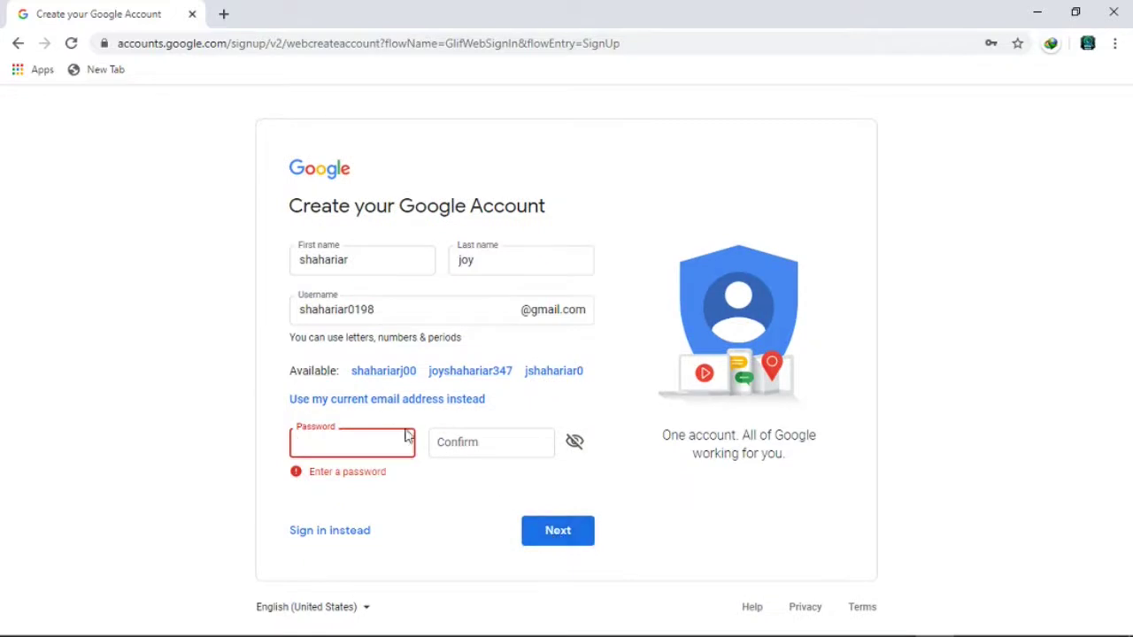
left_click(349, 442)
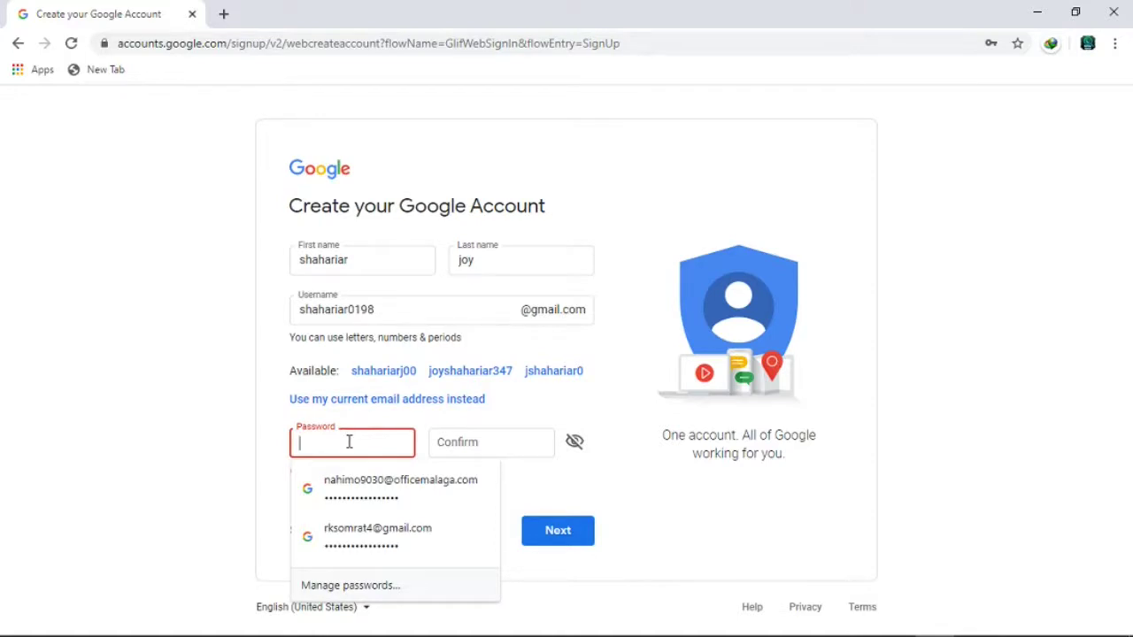
type("•••••••••••••")
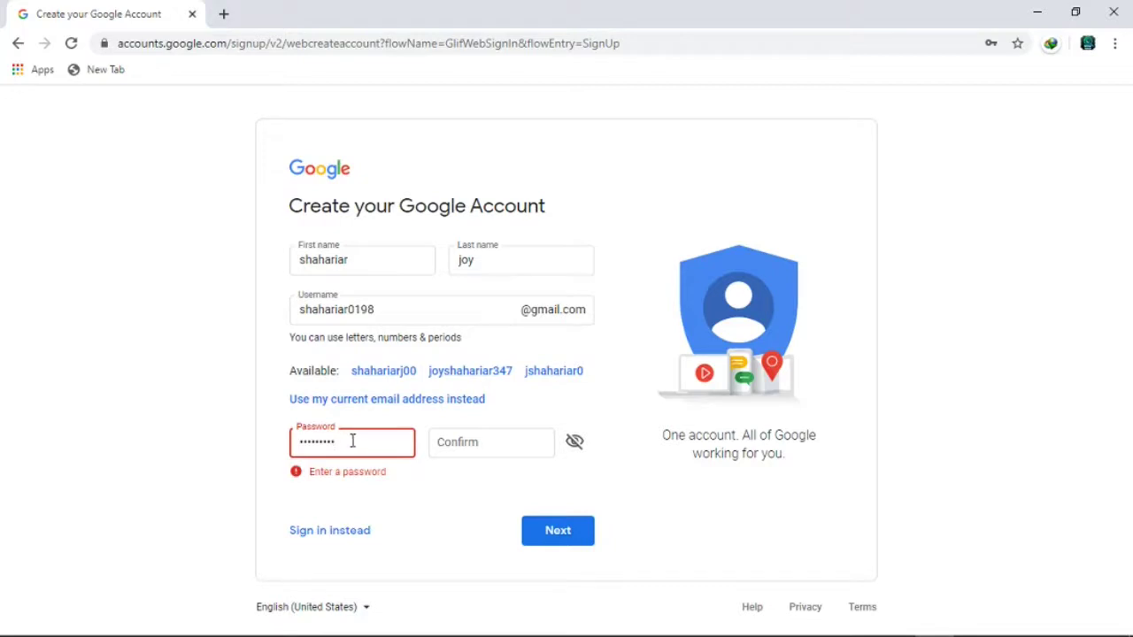
left_click(471, 437)
key("ctrl+v")
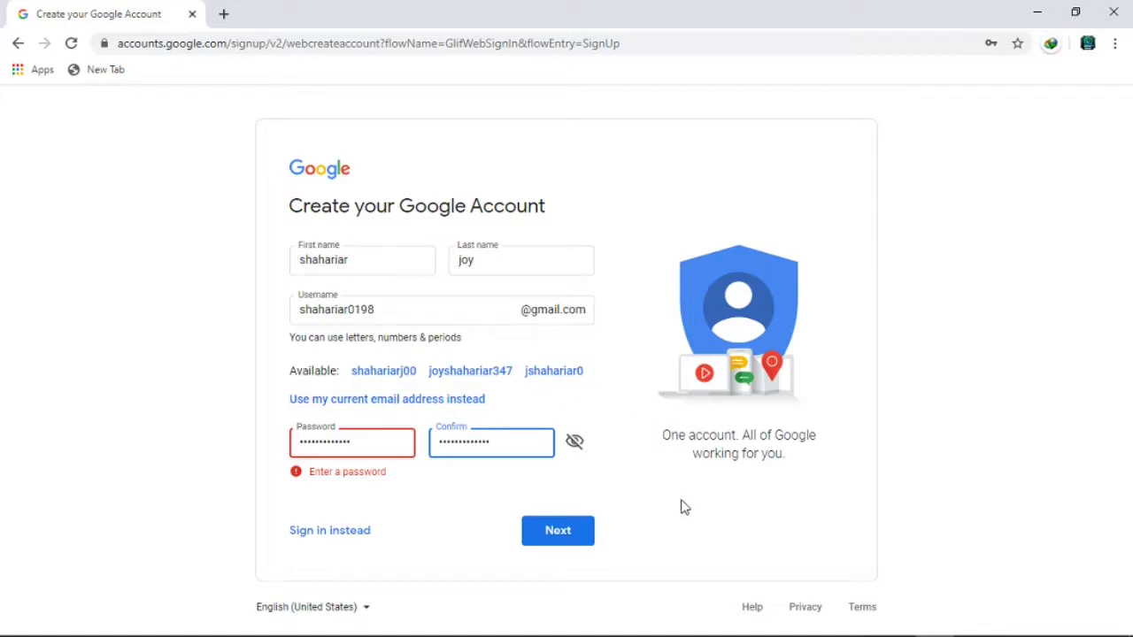
- Amend the taken username, re-adding its 0198 ending until it is accepted
left_click(421, 316)
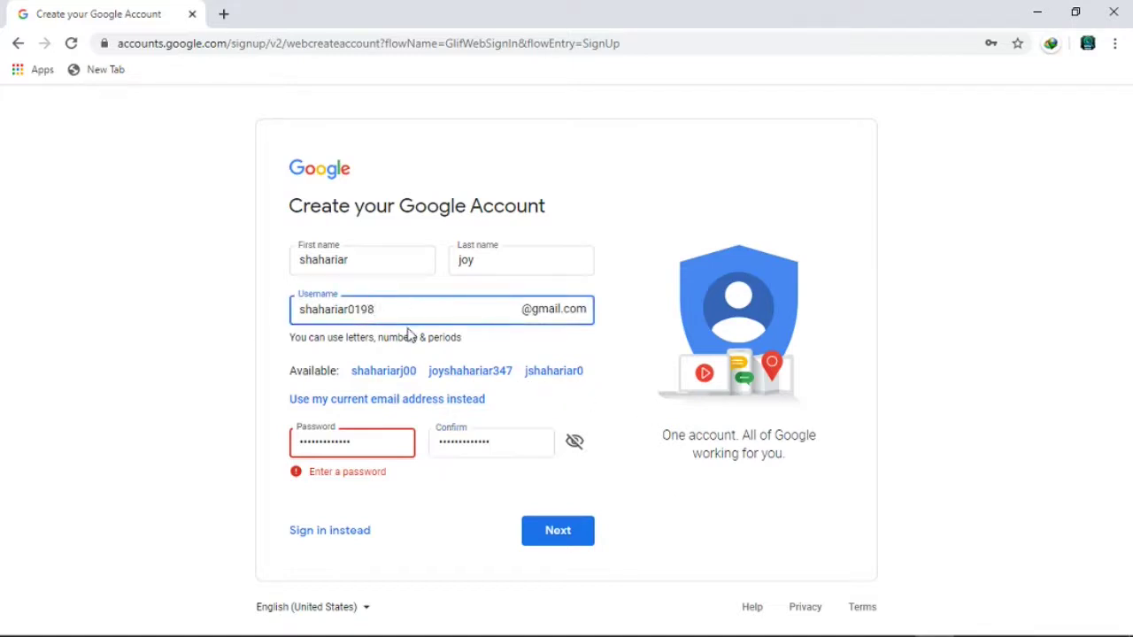
key("BackSpace")
key("BackSpace")
key("BackSpace")
left_click(584, 540)
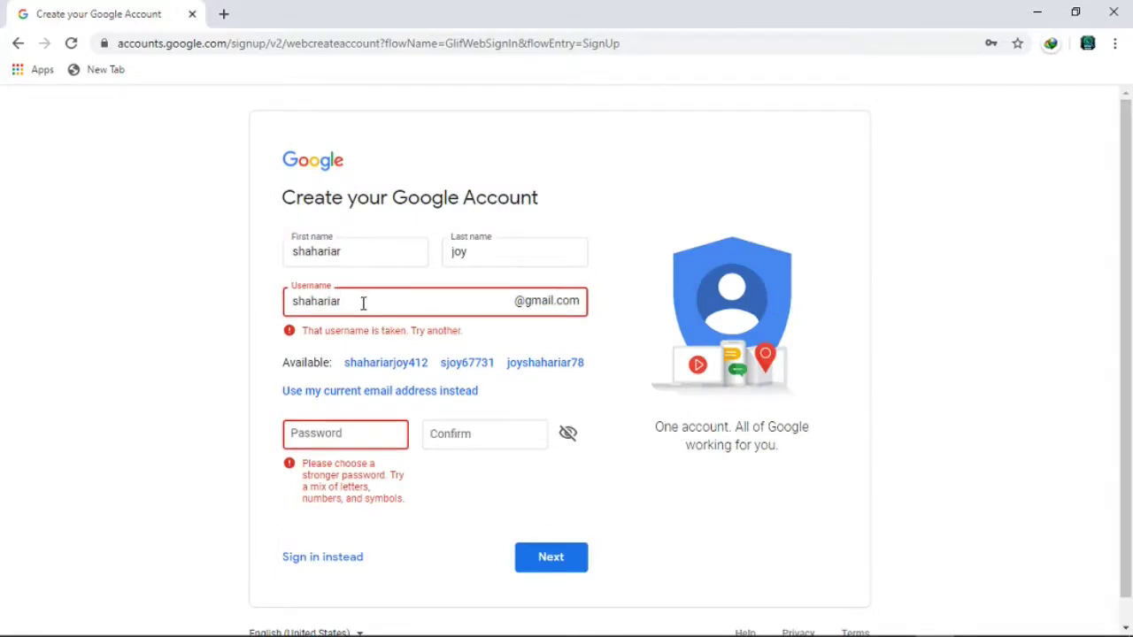
left_click_drag(344, 300, 285, 302)
left_click(302, 301)
type("0198")
- Re-enter the new password in both password fields and submit the details
left_click(341, 436)
type("•••••••••")
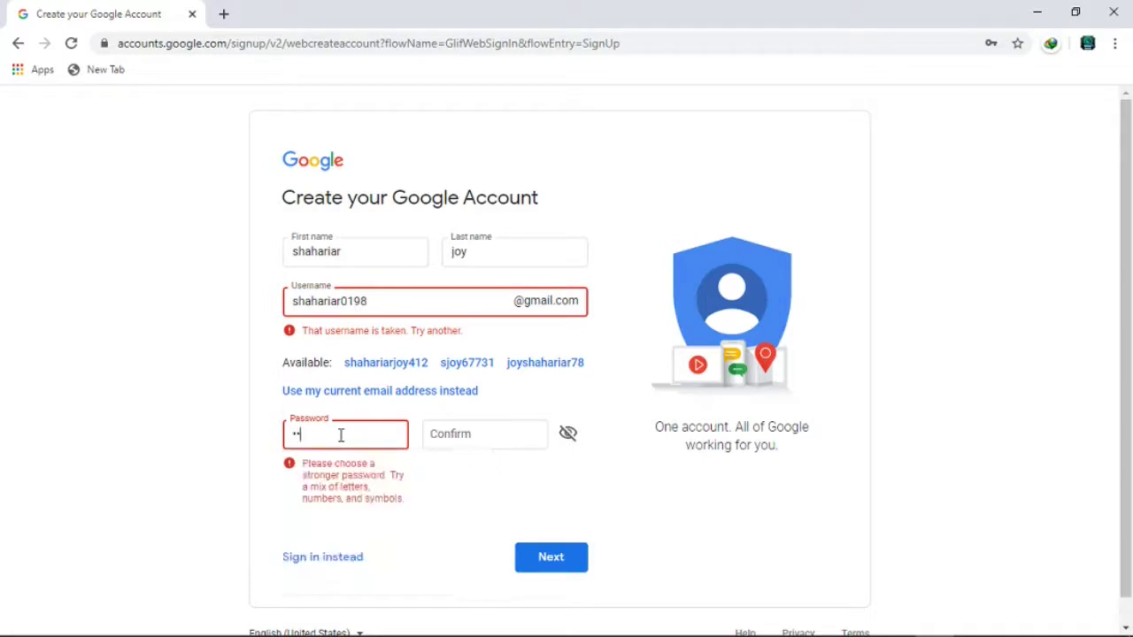
type("••••••••")
left_click(451, 433)
type("•••••••••••••••••")
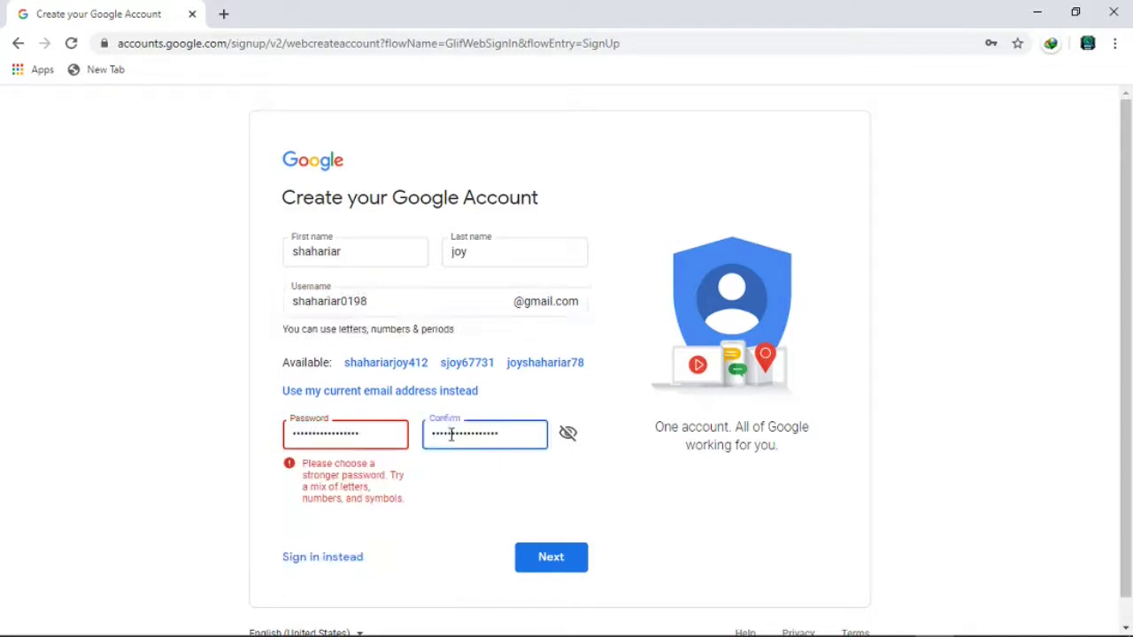
left_click(563, 566)
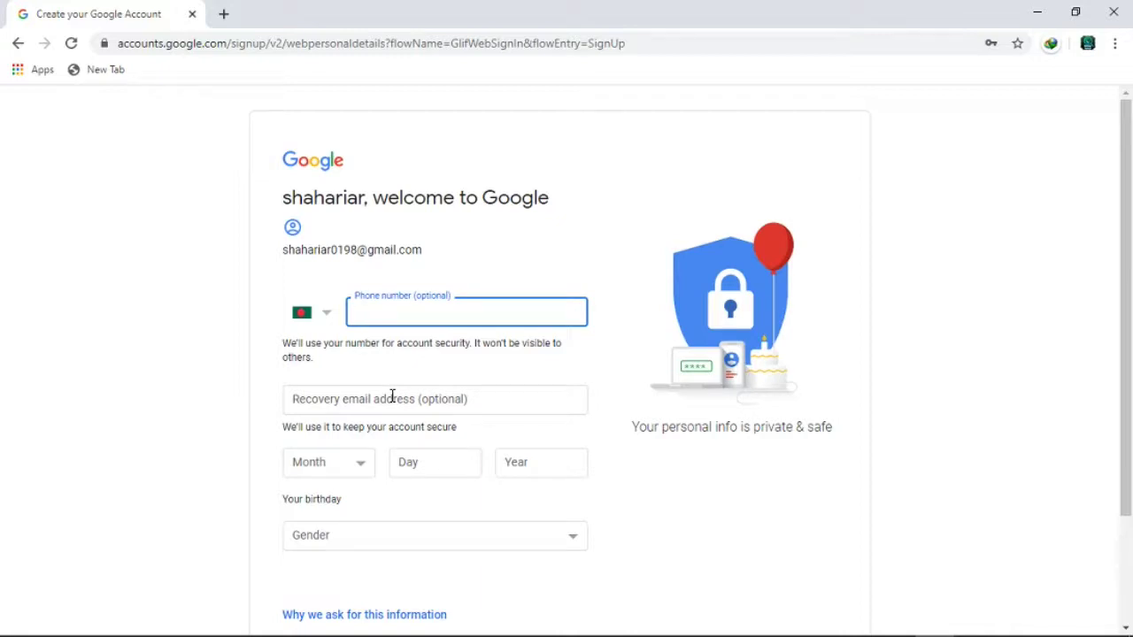
- Leave the recovery email field blank
left_click(341, 394)
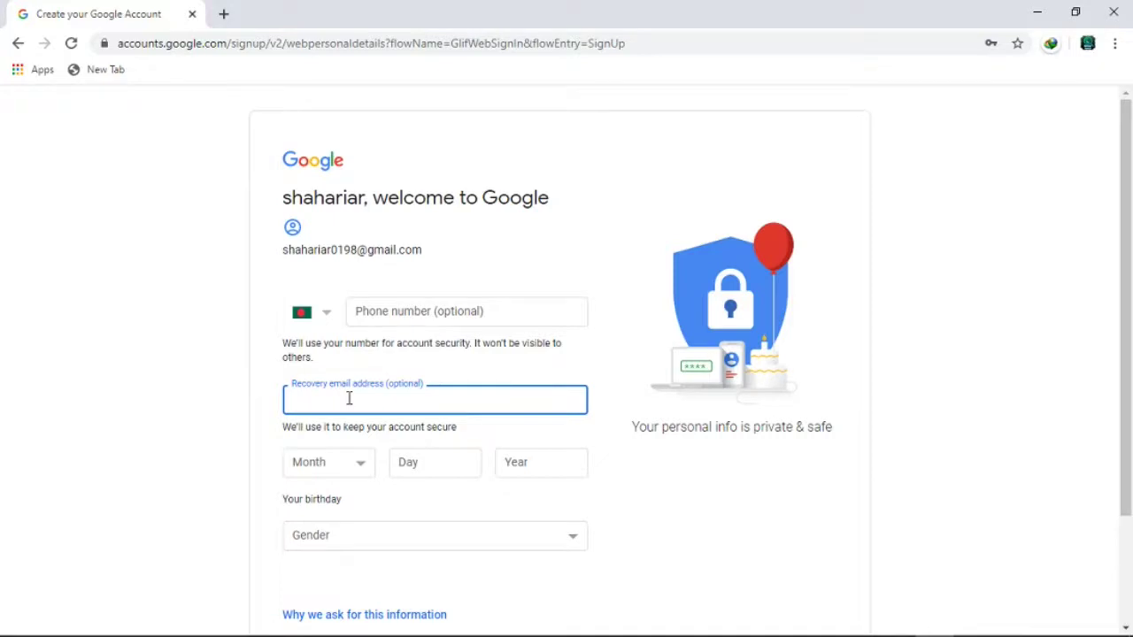
scroll(350, 398, "down", 1)
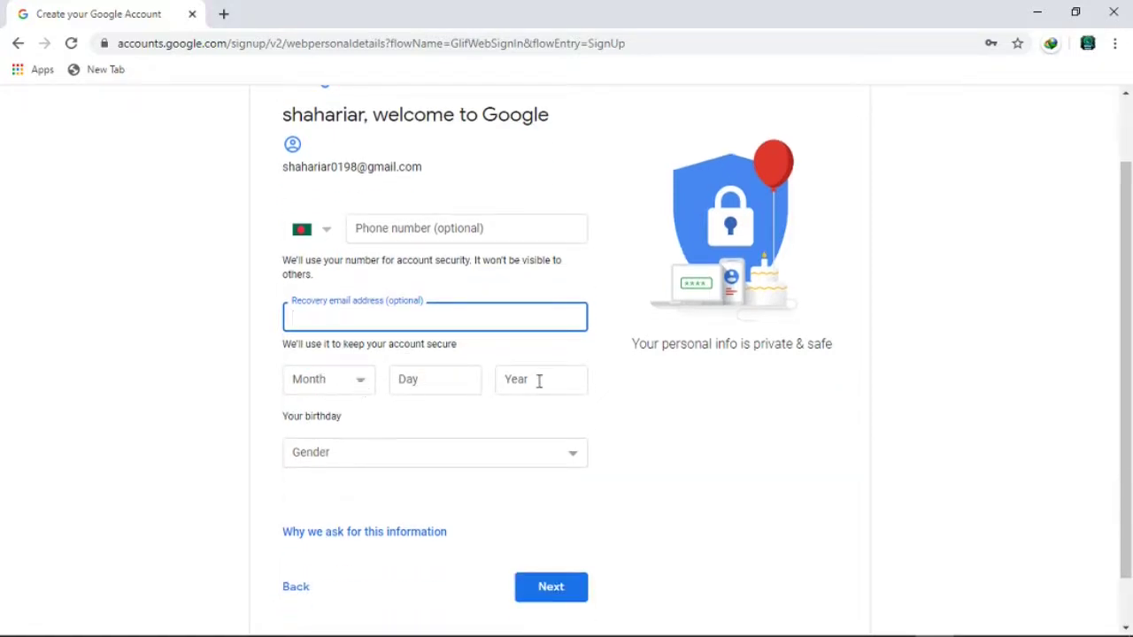
scroll(425, 438, "down", 1)
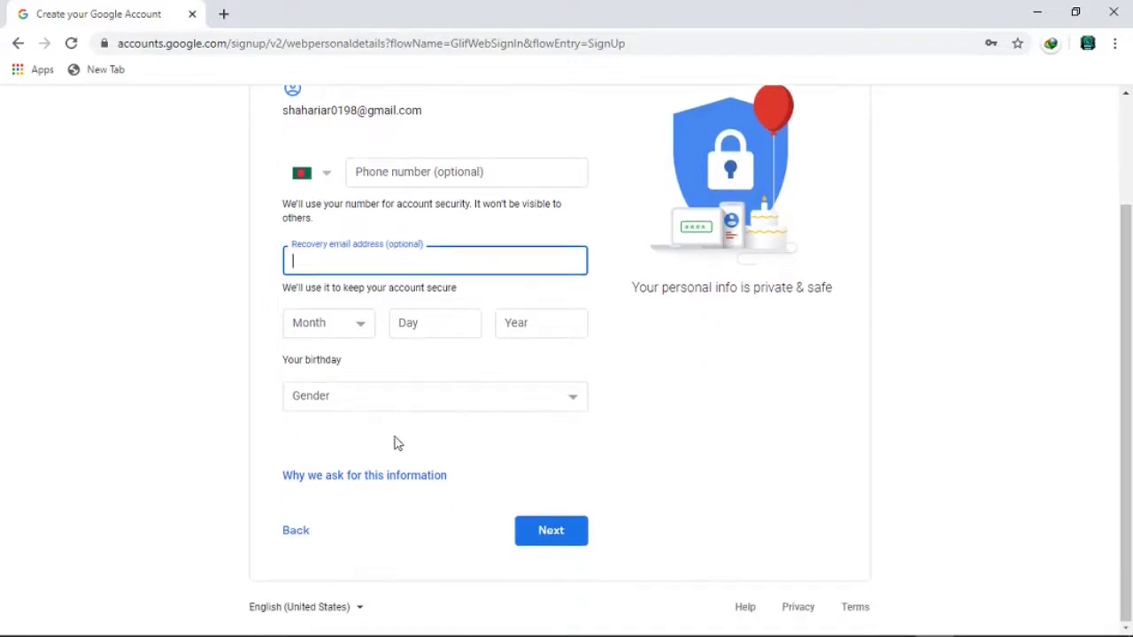
scroll(380, 438, "up", 2)
scroll(360, 421, "down", 1)
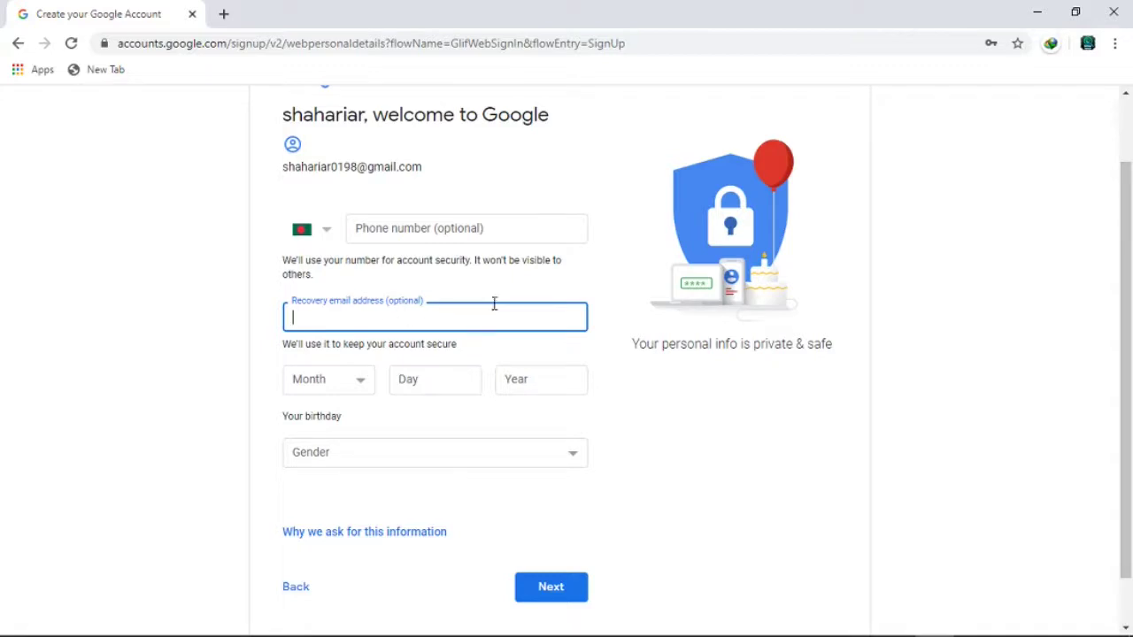
left_click(593, 283)
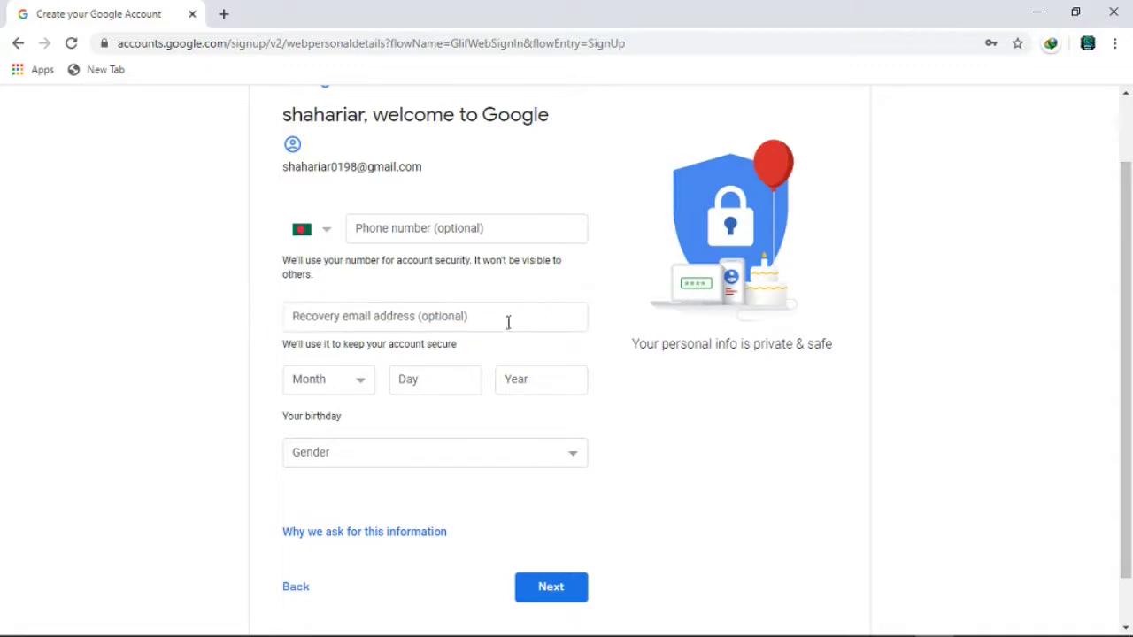
- Set the birthday to January 4, 2000
left_click(354, 381)
left_click(325, 405)
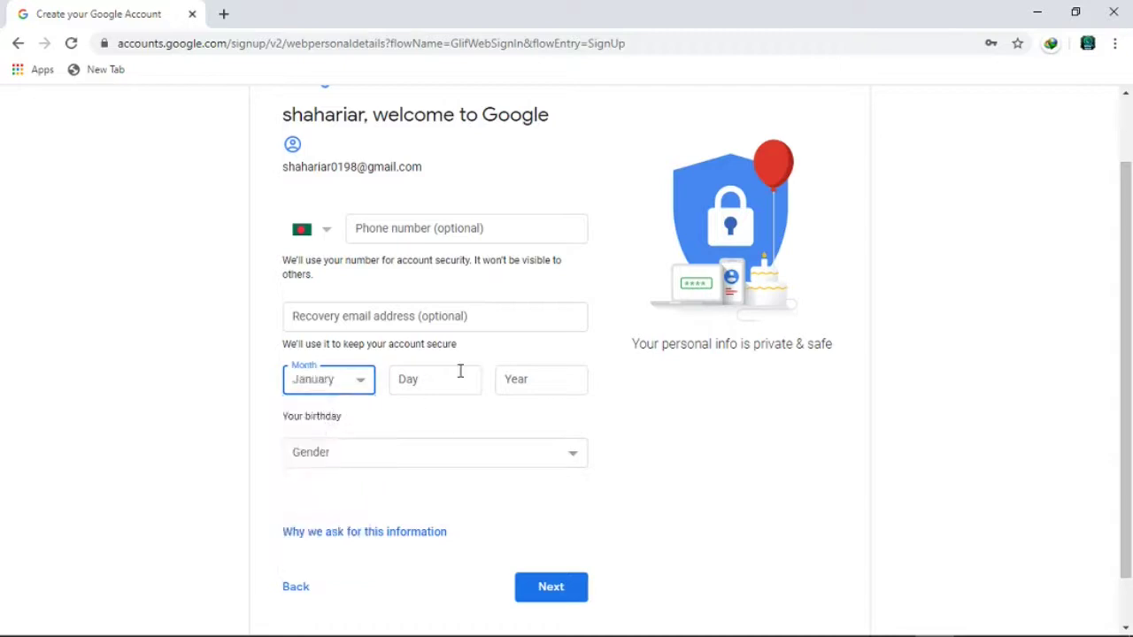
left_click(431, 376)
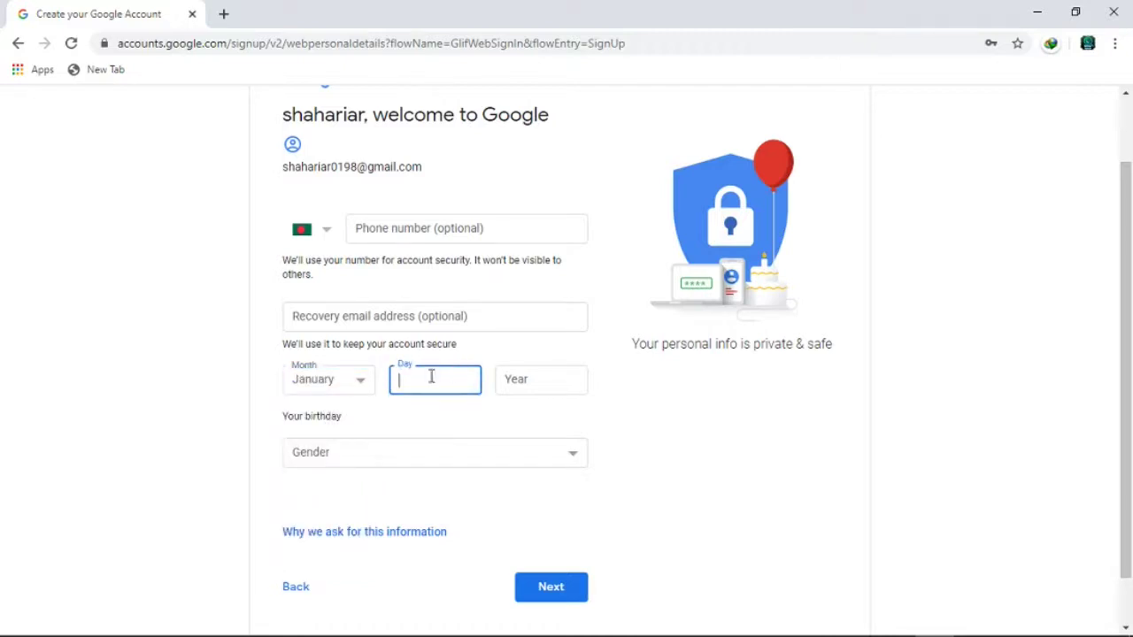
left_click(537, 379)
type("2000")
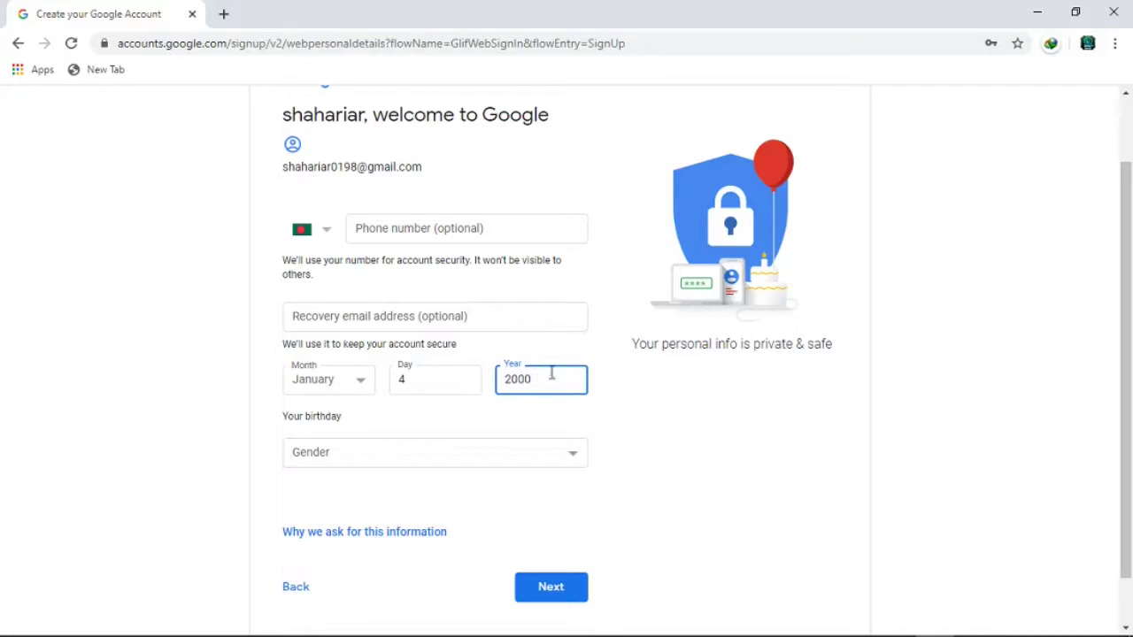
- Choose Male as the gender
scroll(575, 358, "down", 1)
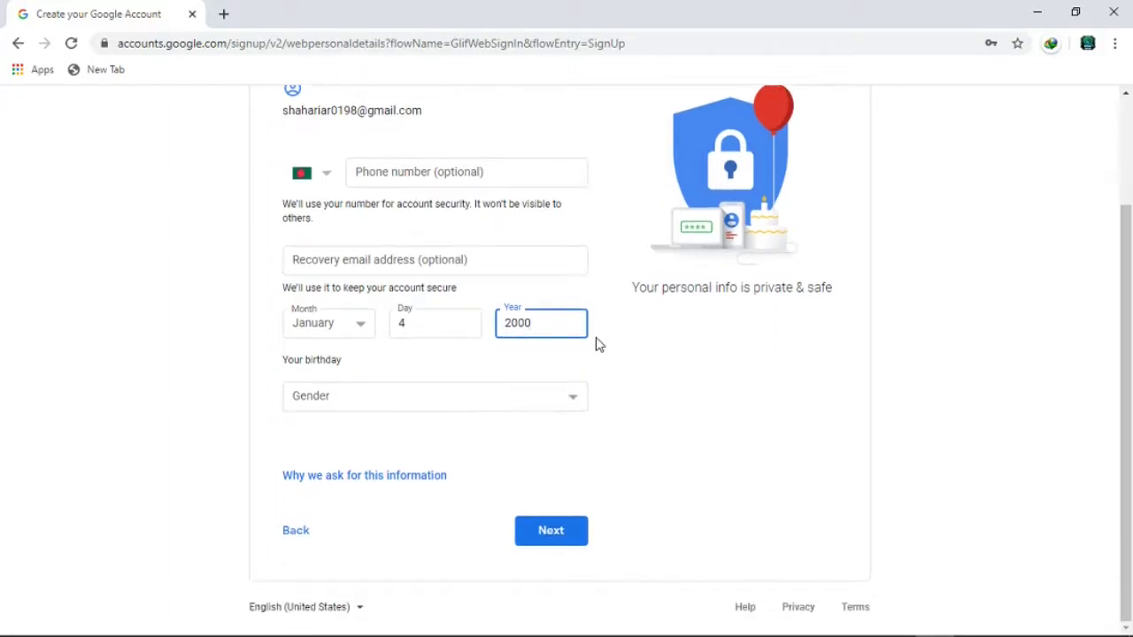
left_click(440, 410)
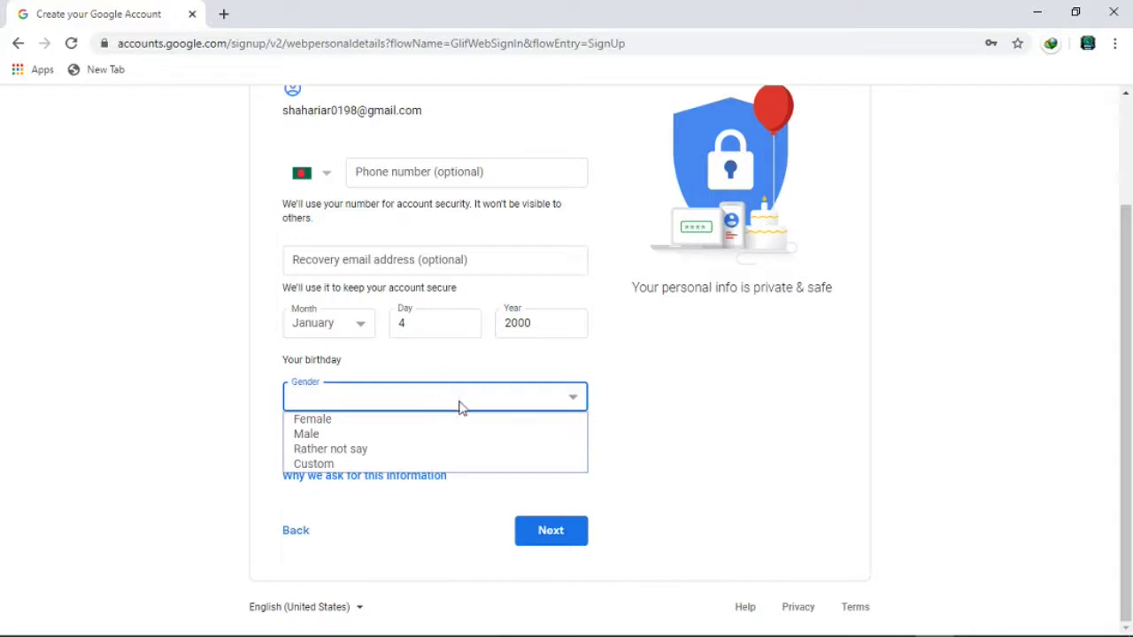
left_click(394, 434)
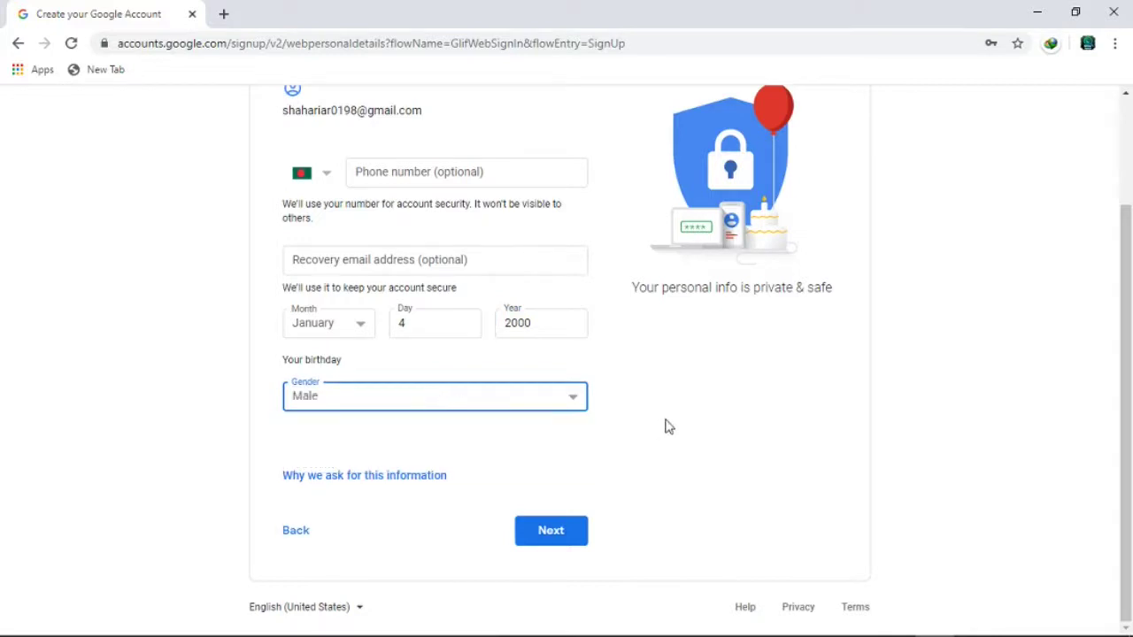
left_click(401, 409)
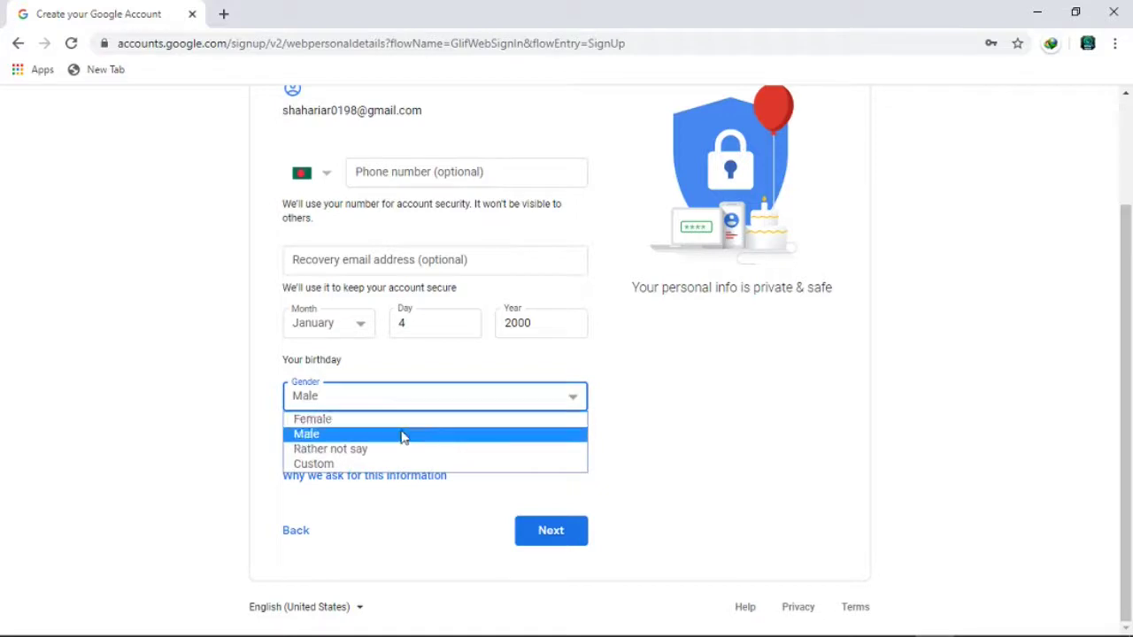
left_click(328, 434)
- Leave the phone number blank and submit the personal details
scroll(685, 408, "up", 3)
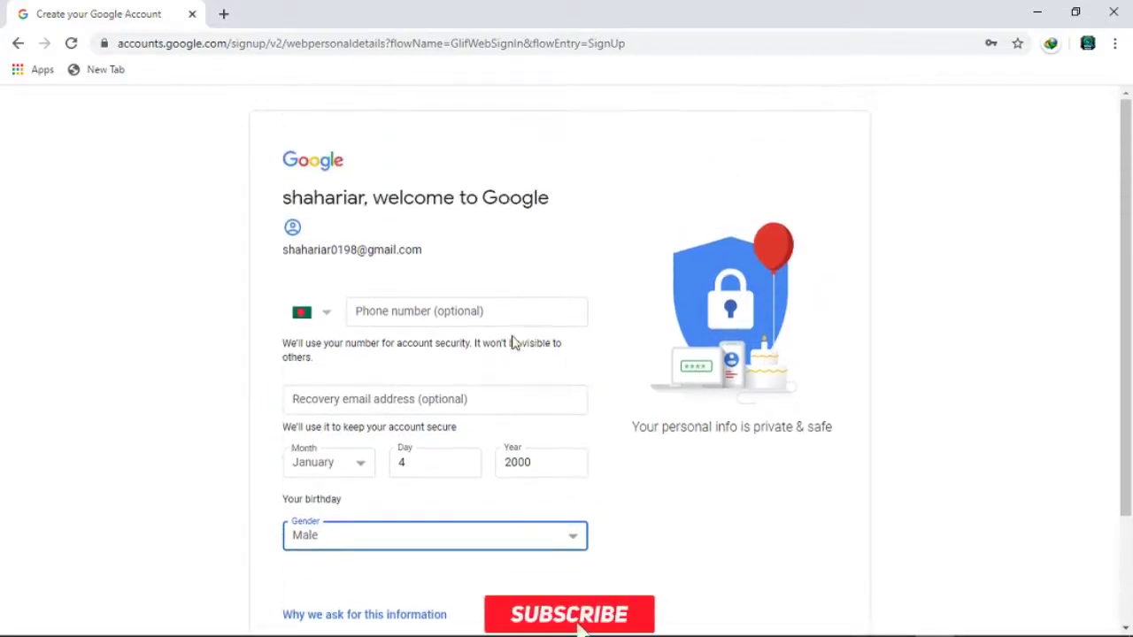
left_click(467, 314)
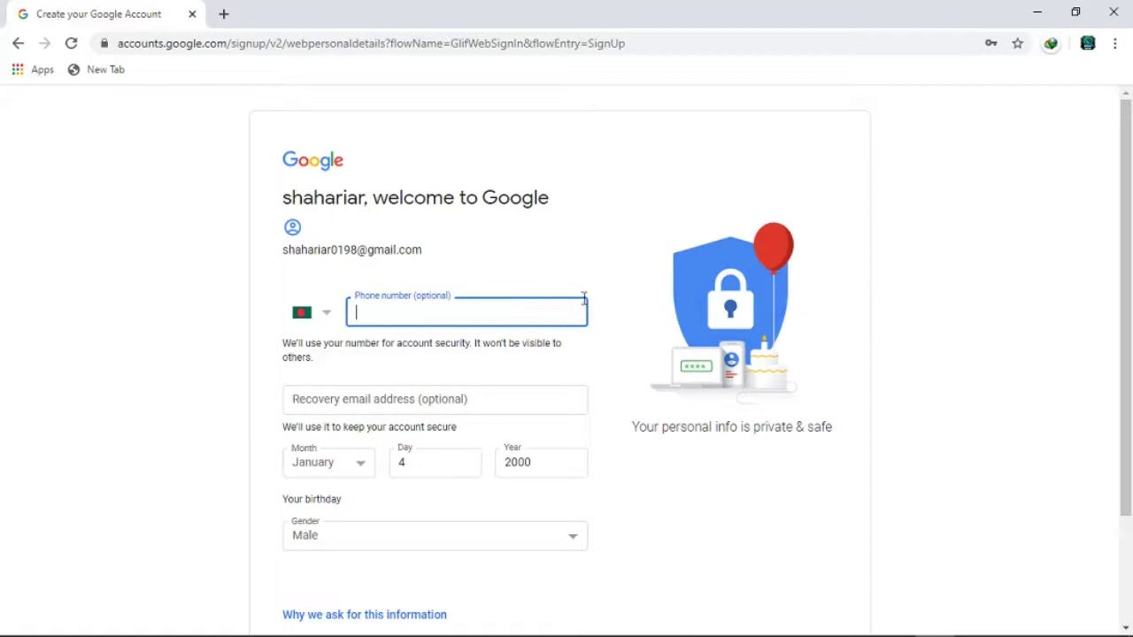
left_click(557, 278)
scroll(516, 301, "down", 1)
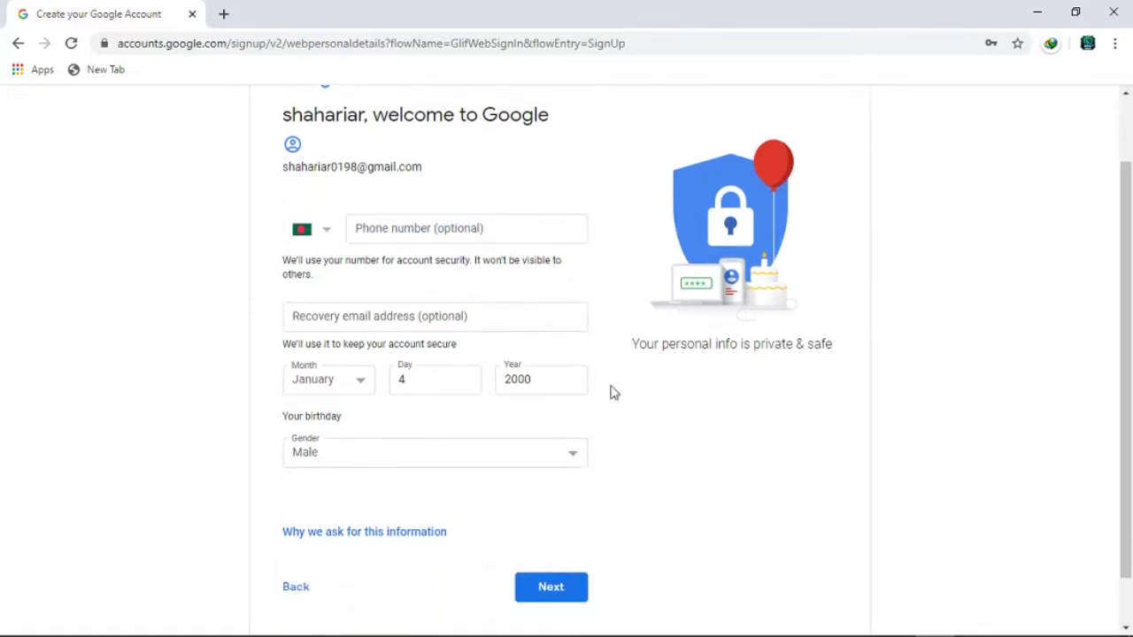
scroll(667, 458, "down", 1)
left_click(561, 537)
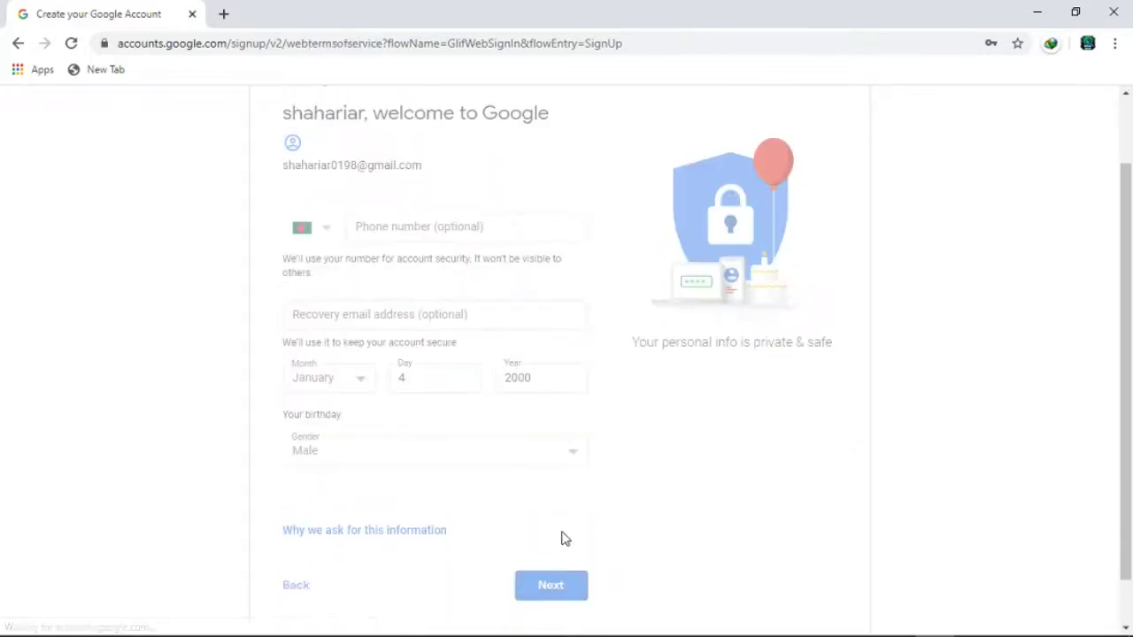
- Save the password in Chrome, then scroll through Privacy and Terms and choose I agree
scroll(888, 369, "down", 2)
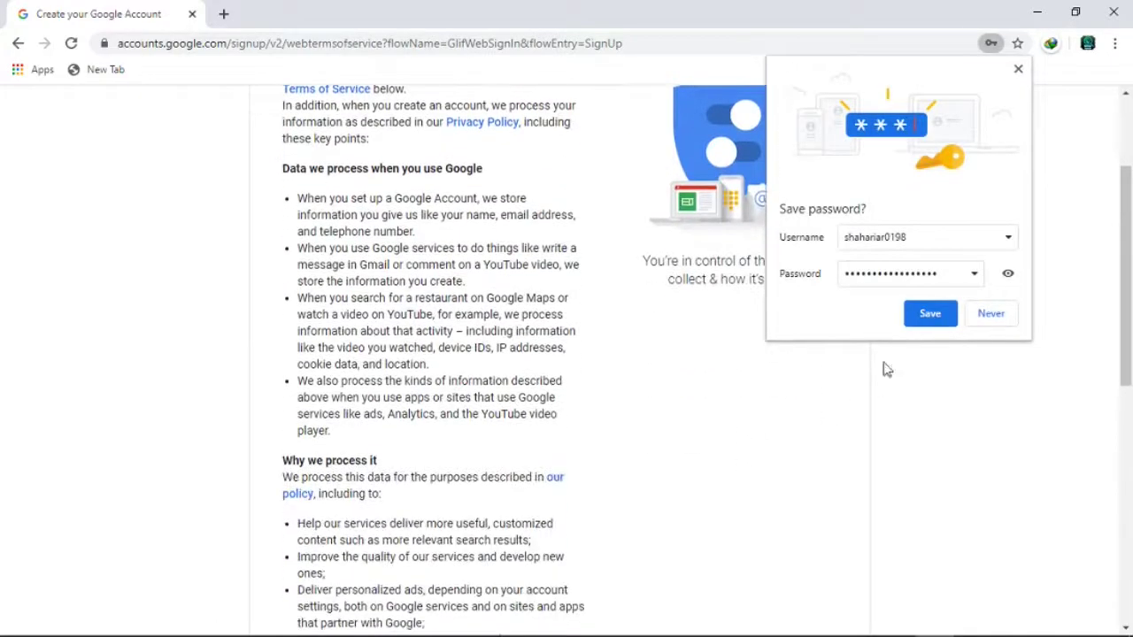
left_click(916, 314)
scroll(475, 375, "down", 7)
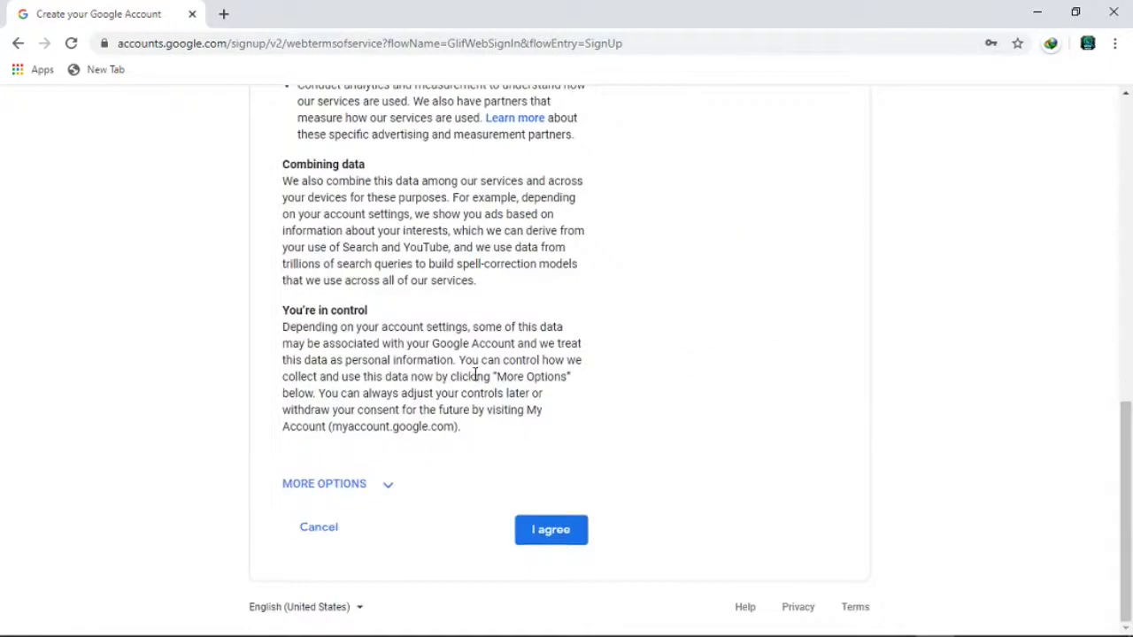
scroll(446, 361, "up", 5)
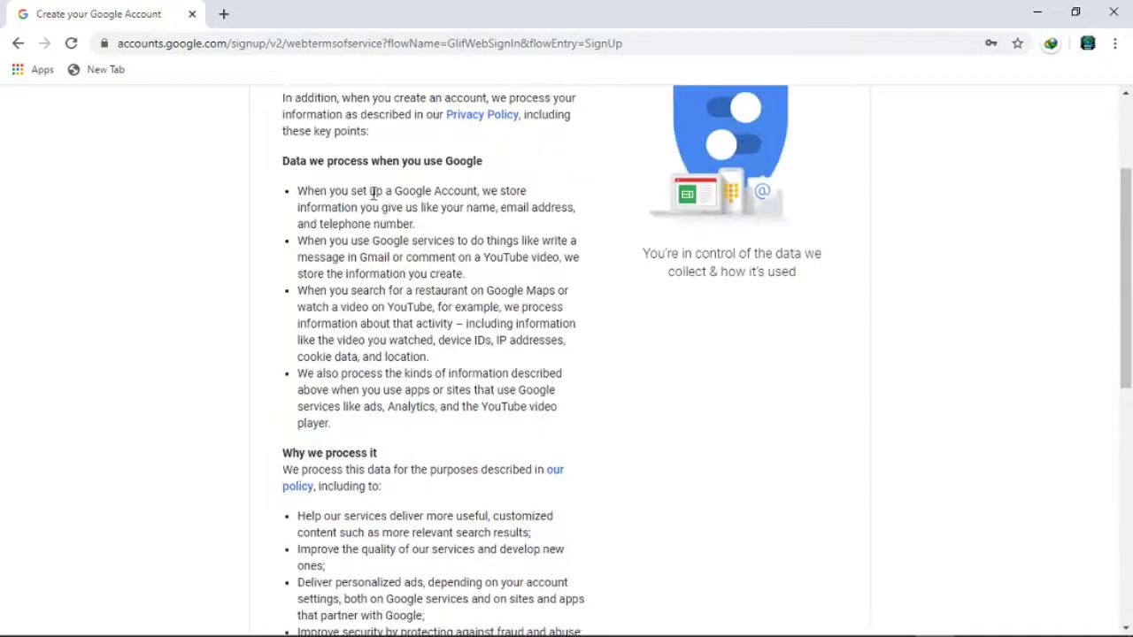
scroll(412, 224, "down", 7)
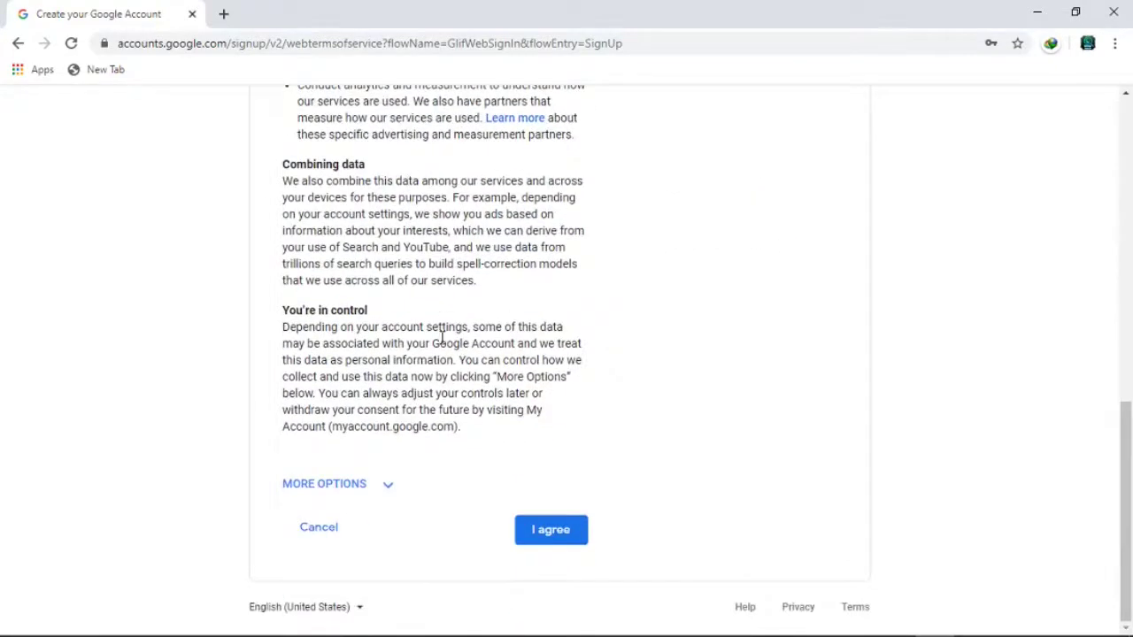
left_click(552, 536)
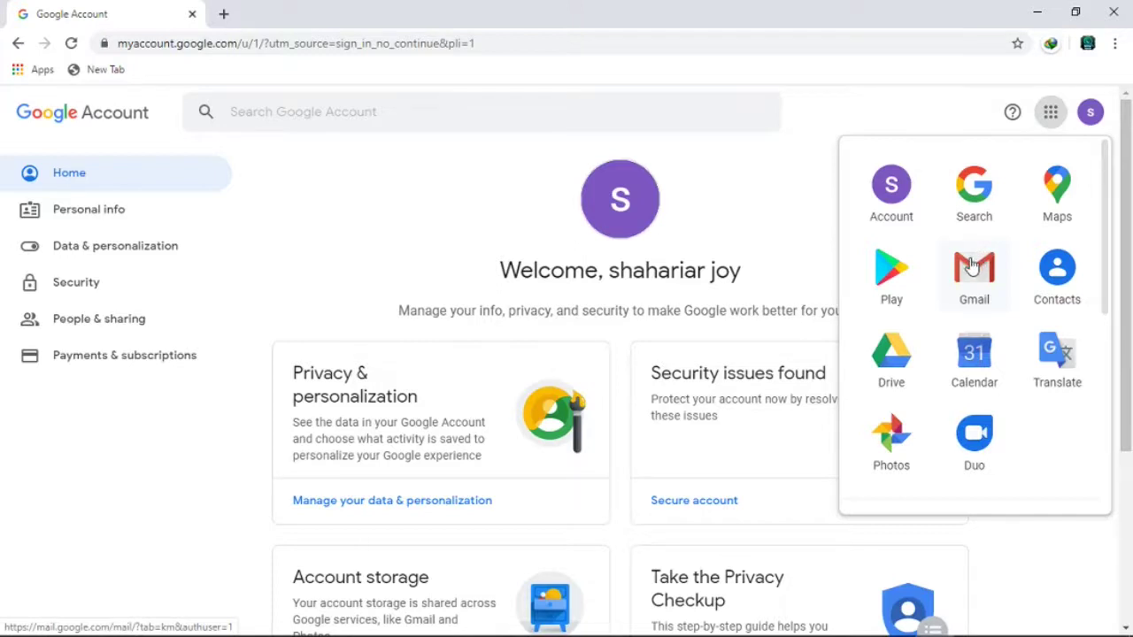
- Dismiss the Google apps panel to reveal the account home page's welcome greeting
left_click(731, 226)
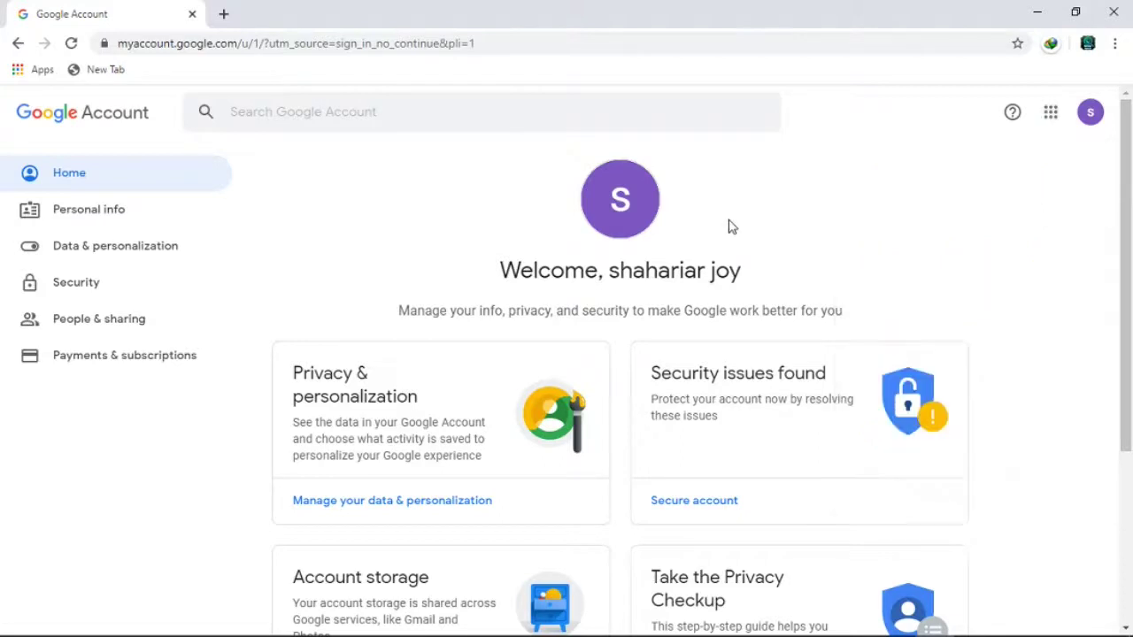